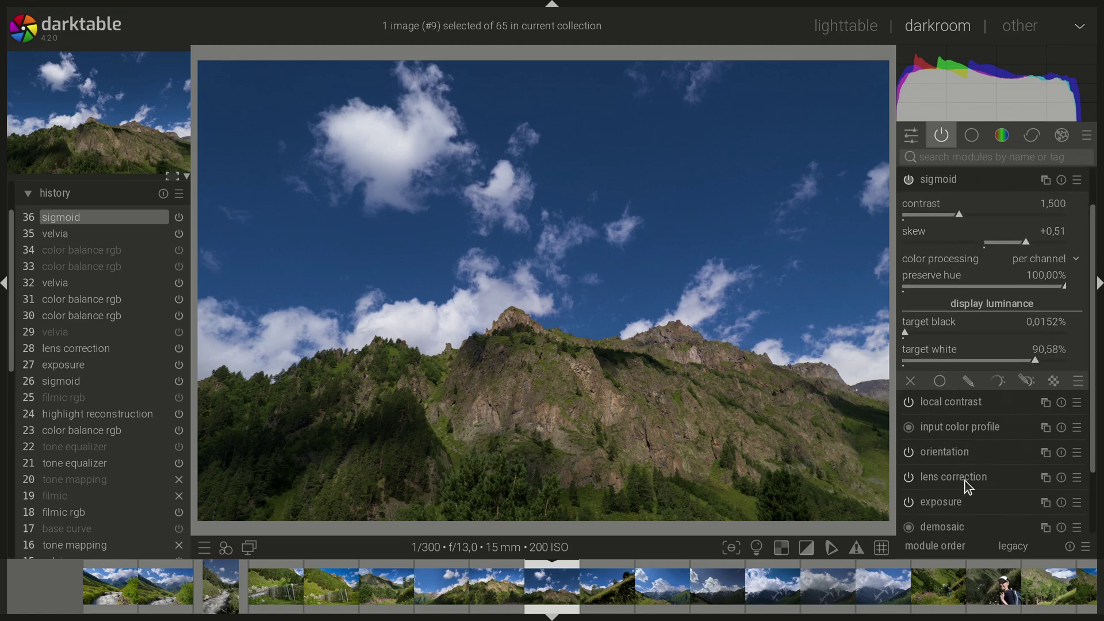
Expand the lens correction module, then the highlight reconstruction module.
{"action": "left_click", "coordinate": [968, 476]}
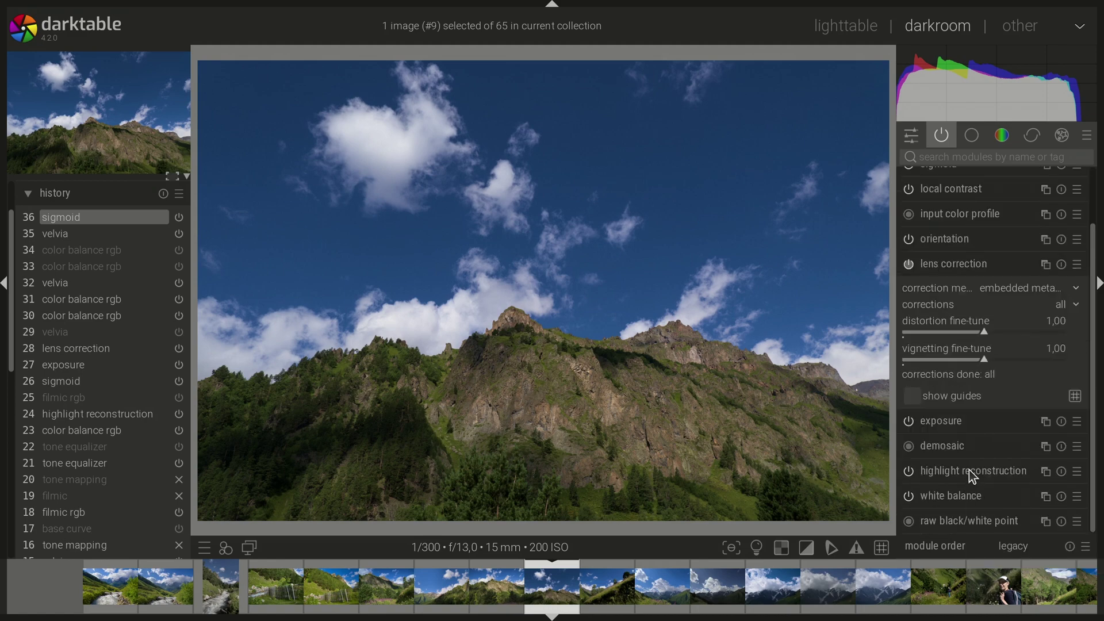
{"action": "left_click", "coordinate": [968, 469]}
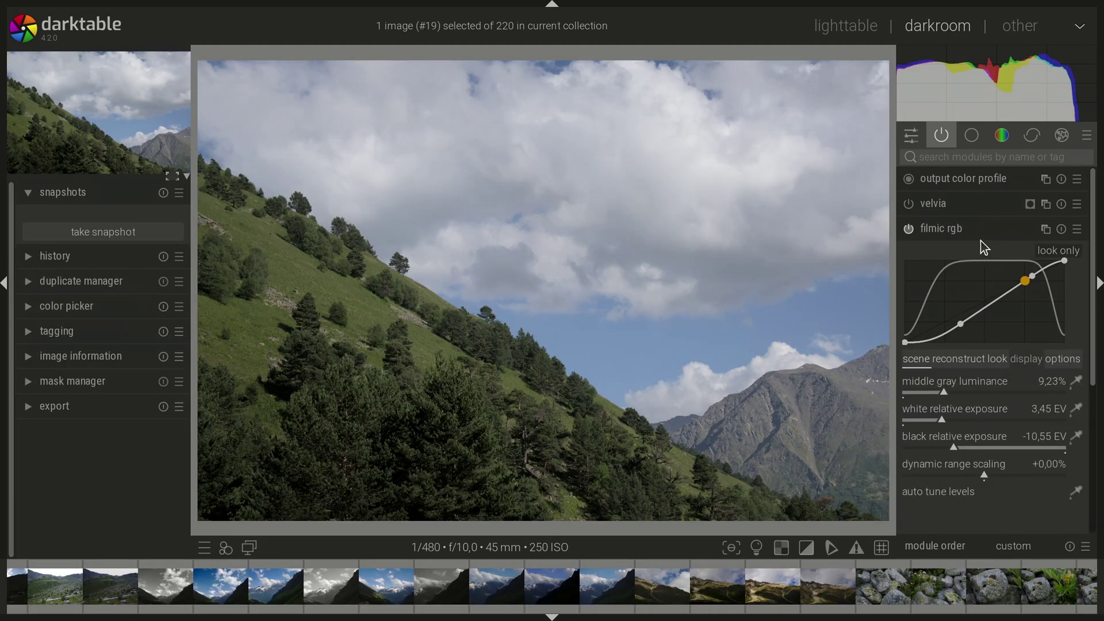
Turn off filmic rgb and enable the sigmoid module found by searching 'sigm'.
{"action": "left_click", "coordinate": [909, 228]}
{"action": "left_click", "coordinate": [965, 157]}
{"action": "type", "text": "sigm"}
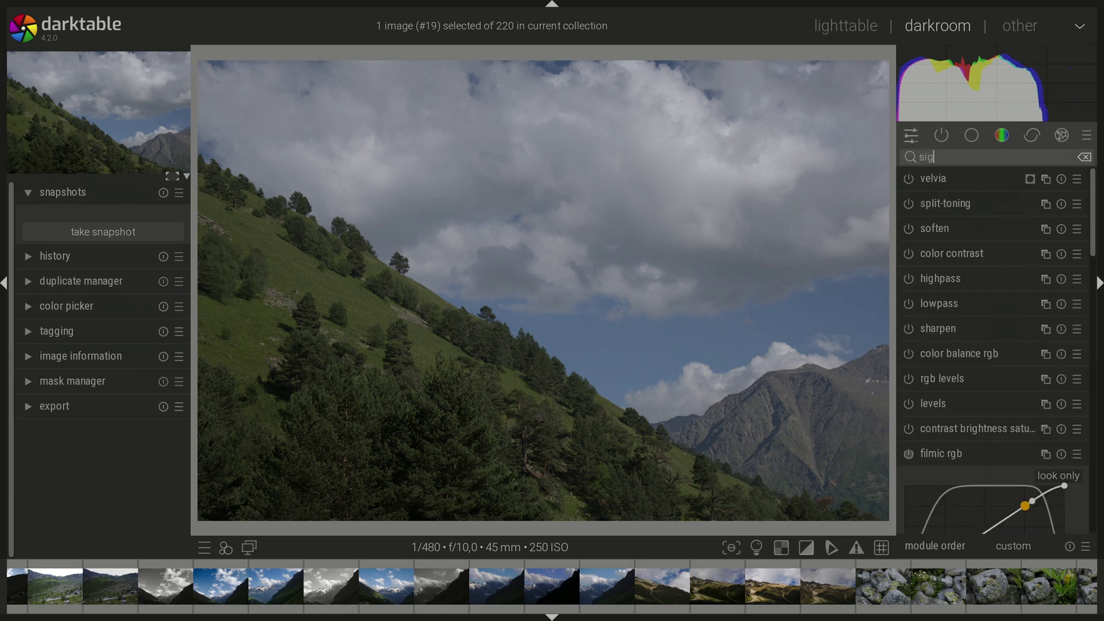
{"action": "left_click", "coordinate": [939, 179]}
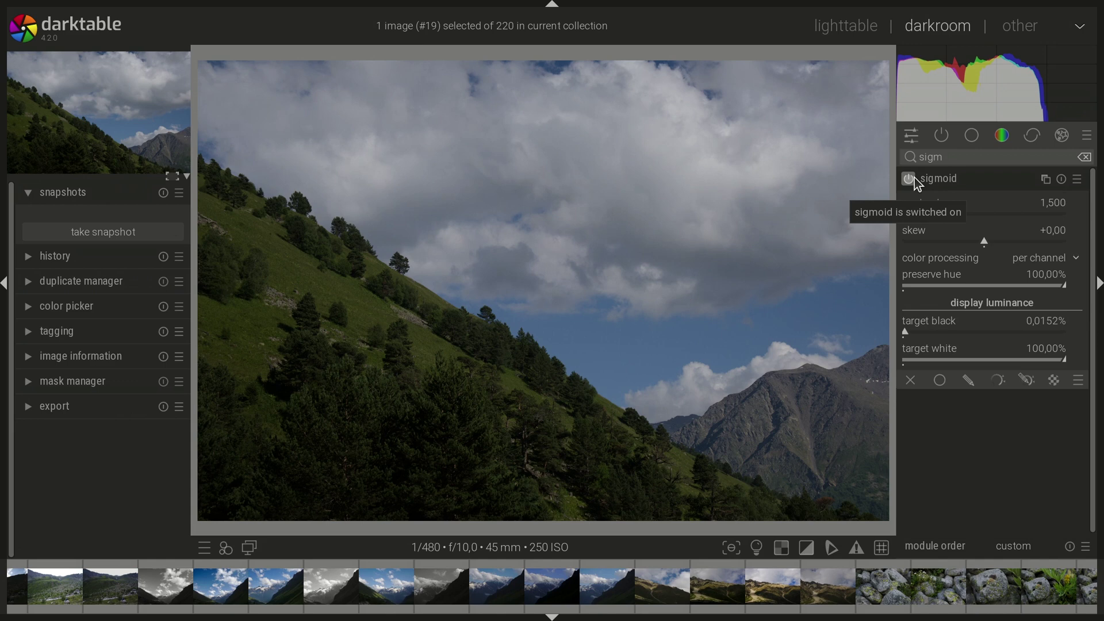
Set sigmoid skew to +0,86 and contrast to about 1,817.
{"action": "left_click_drag", "start_coordinate": [984, 242], "coordinate": [974, 242]}
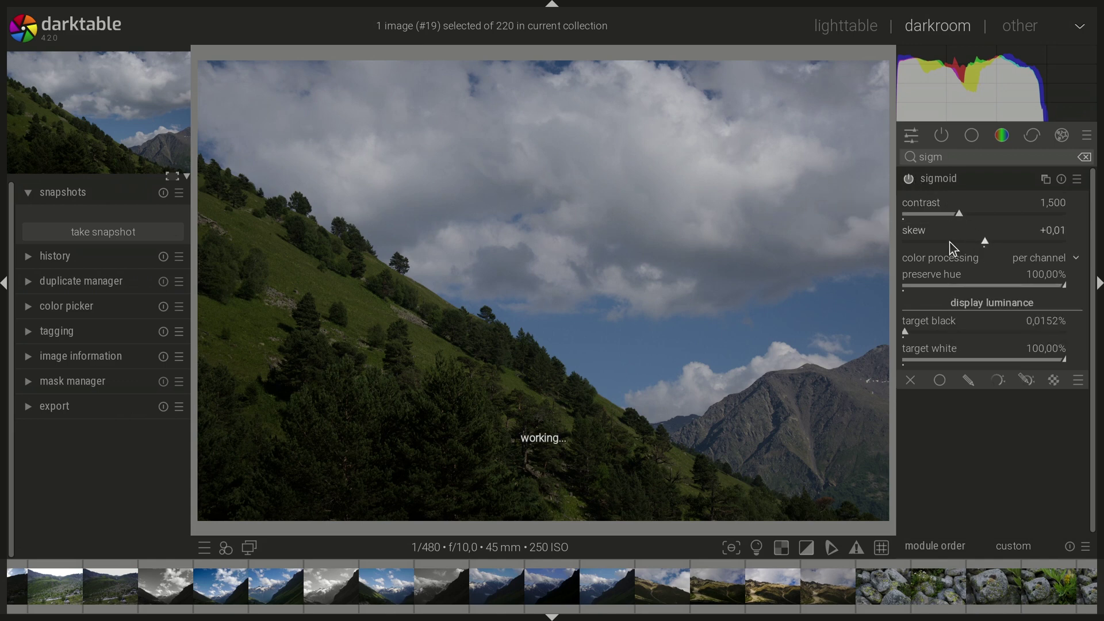
{"action": "left_click", "coordinate": [913, 242]}
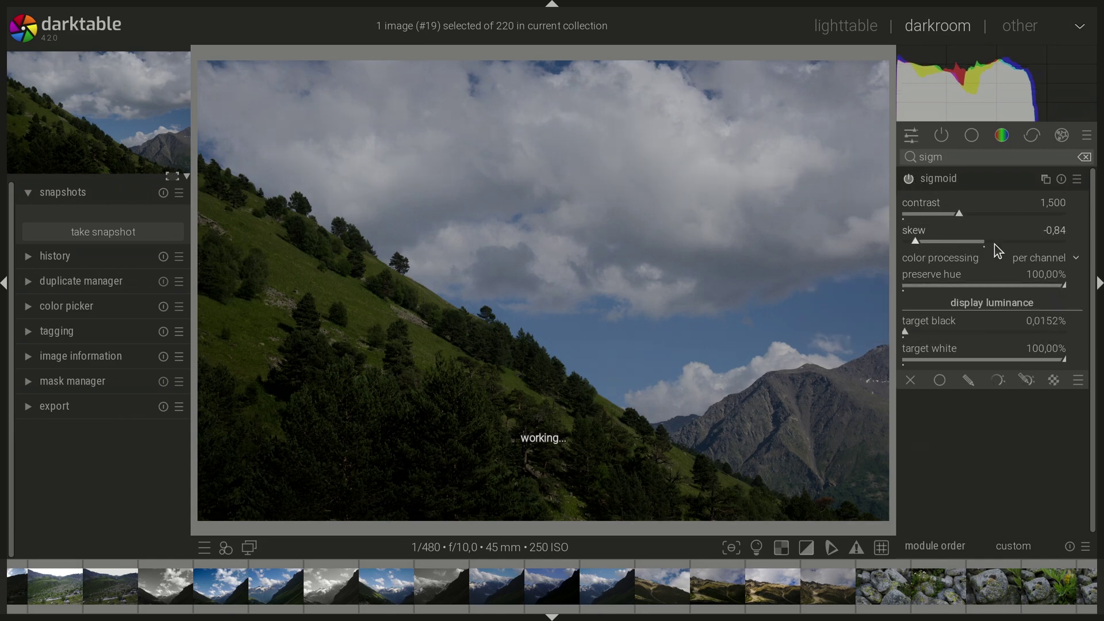
{"action": "left_click_drag", "start_coordinate": [997, 243], "coordinate": [1056, 241]}
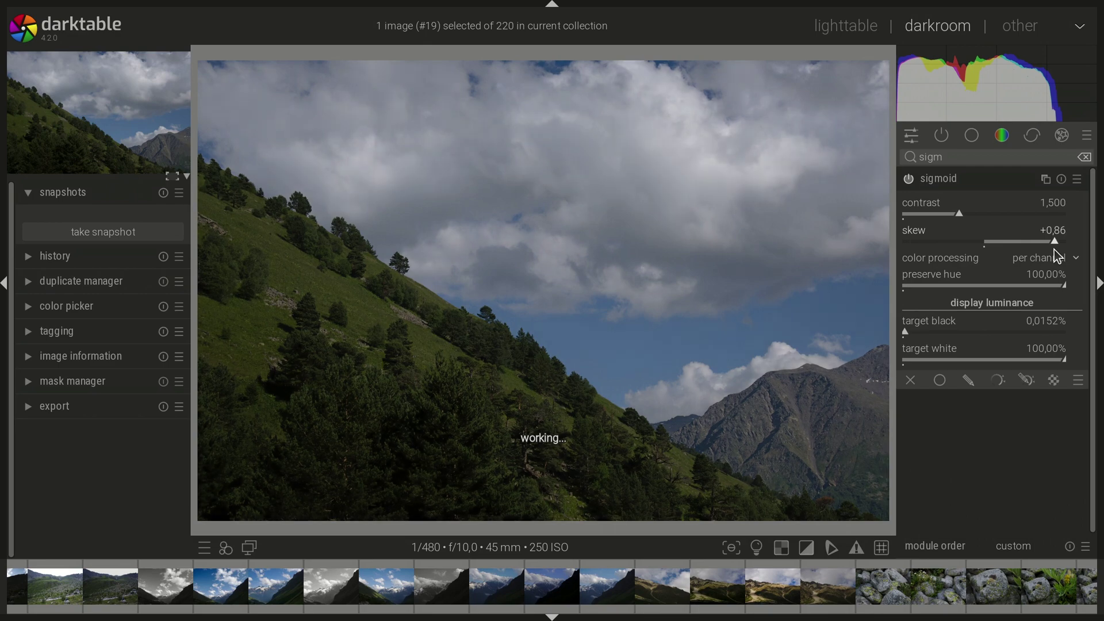
{"action": "mouse_move", "coordinate": [960, 214]}
{"action": "left_mouse_down"}
{"action": "mouse_move", "coordinate": [981, 213]}
{"action": "mouse_move", "coordinate": [924, 214]}
{"action": "mouse_move", "coordinate": [951, 215]}
{"action": "left_mouse_up"}
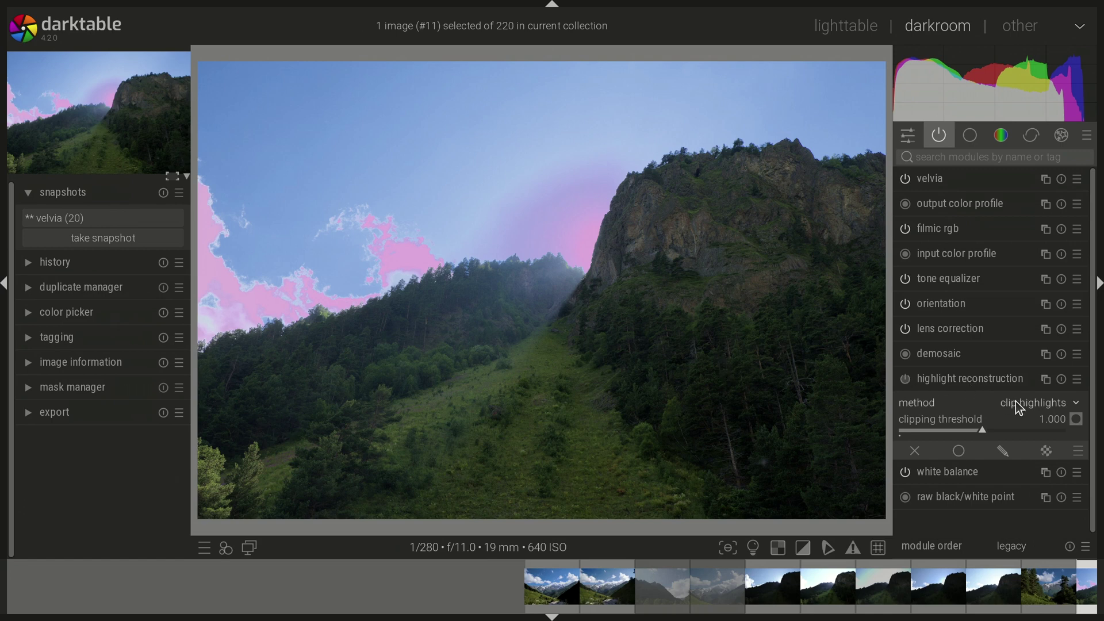
Try the LCh, inpaint opposed and segmentation based methods, settling on inpaint opposed.
{"action": "left_click", "coordinate": [1035, 402]}
{"action": "left_click", "coordinate": [1020, 372]}
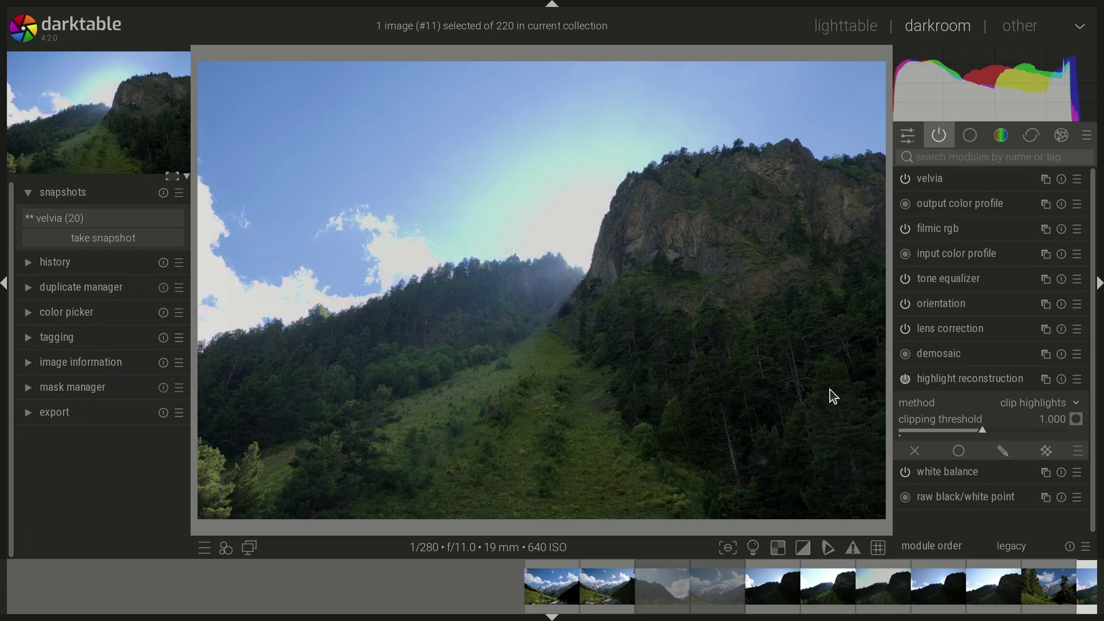
{"action": "left_click", "coordinate": [1035, 402]}
{"action": "left_click", "coordinate": [1027, 390]}
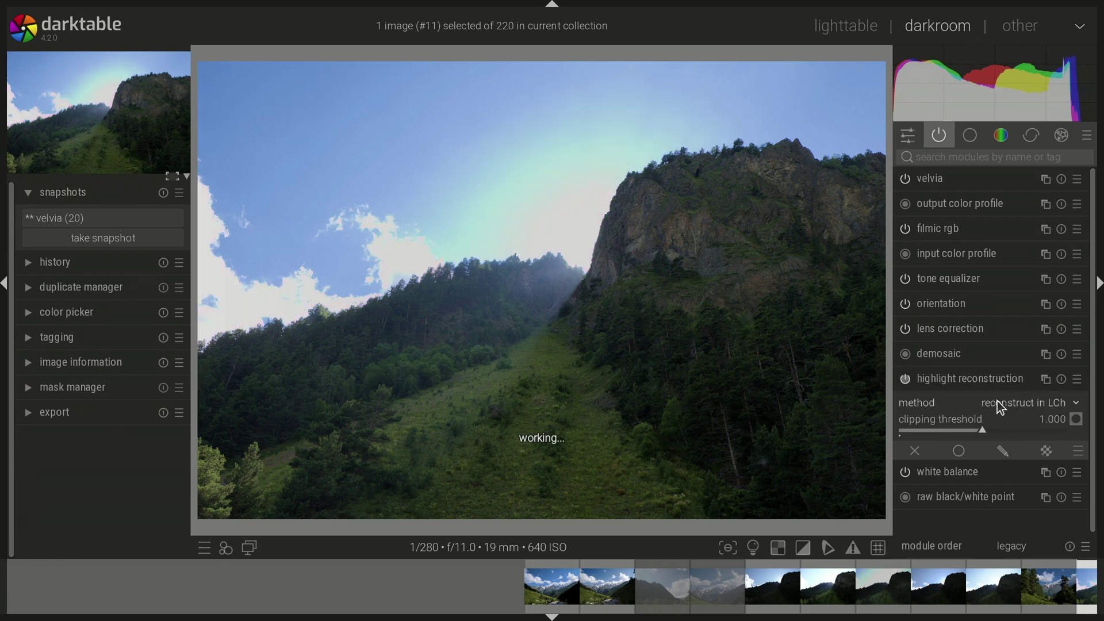
{"action": "left_click", "coordinate": [1000, 403]}
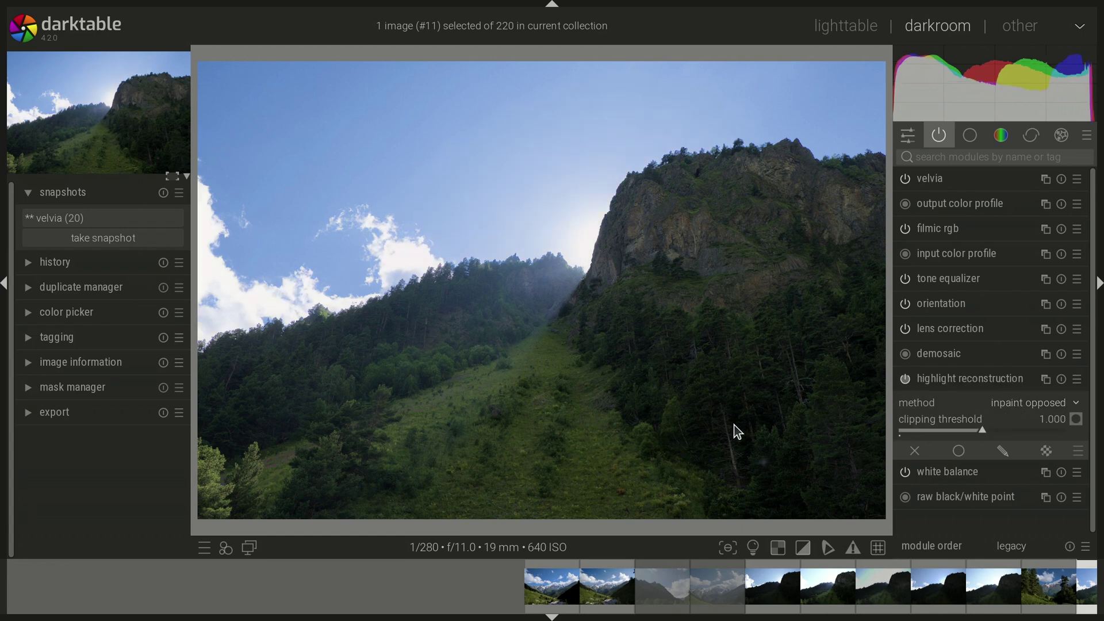
{"action": "left_click", "coordinate": [1030, 403]}
{"action": "left_click", "coordinate": [1009, 435]}
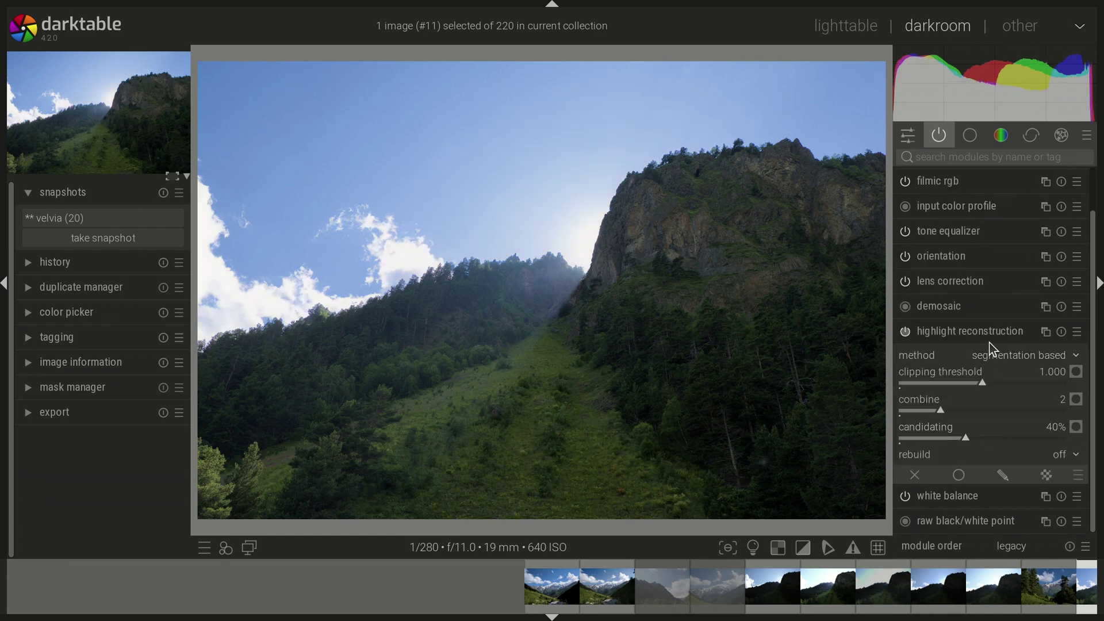
{"action": "left_click", "coordinate": [1026, 355]}
{"action": "left_click", "coordinate": [1006, 396]}
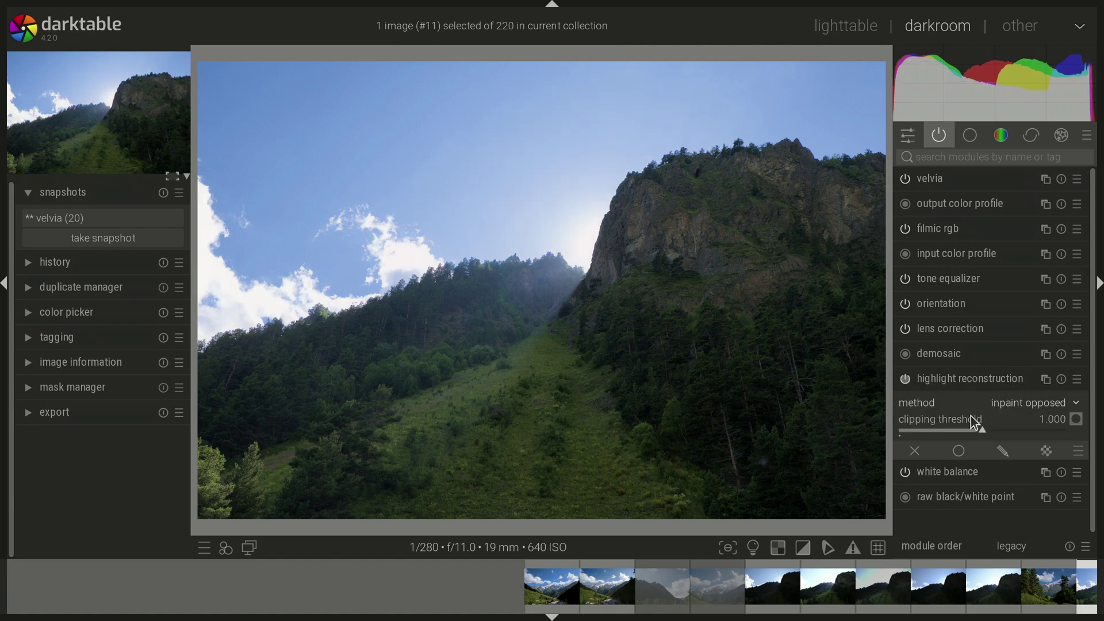
Toggle highlight reconstruction off and on twice to compare, then enable lens correction on the beach photo.
{"action": "left_click", "coordinate": [906, 378]}
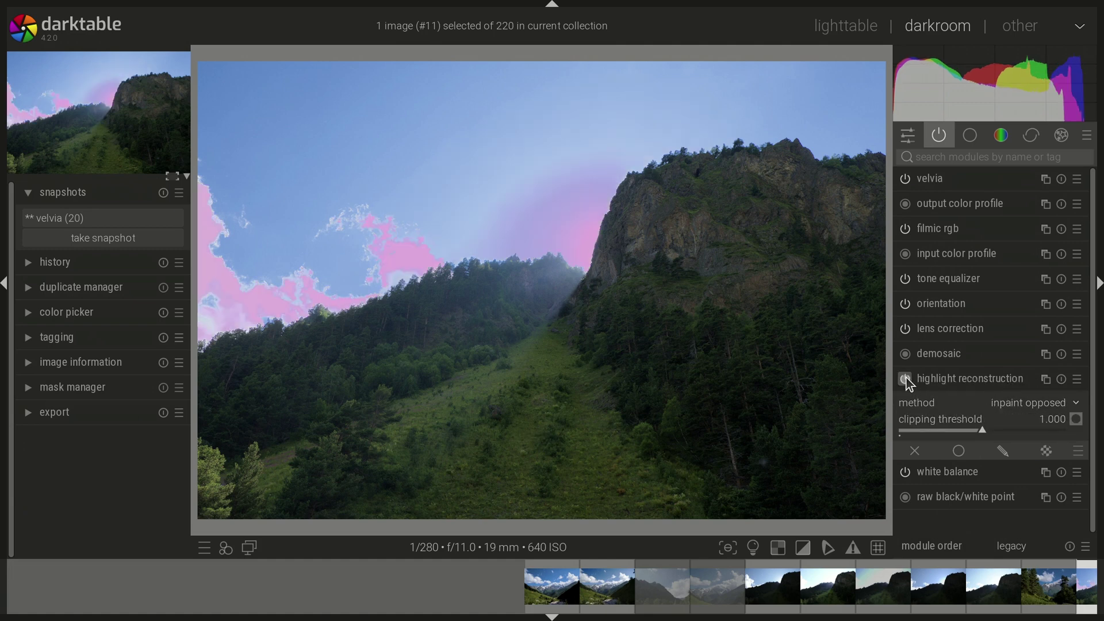
{"action": "left_click", "coordinate": [905, 378]}
{"action": "left_click", "coordinate": [906, 378]}
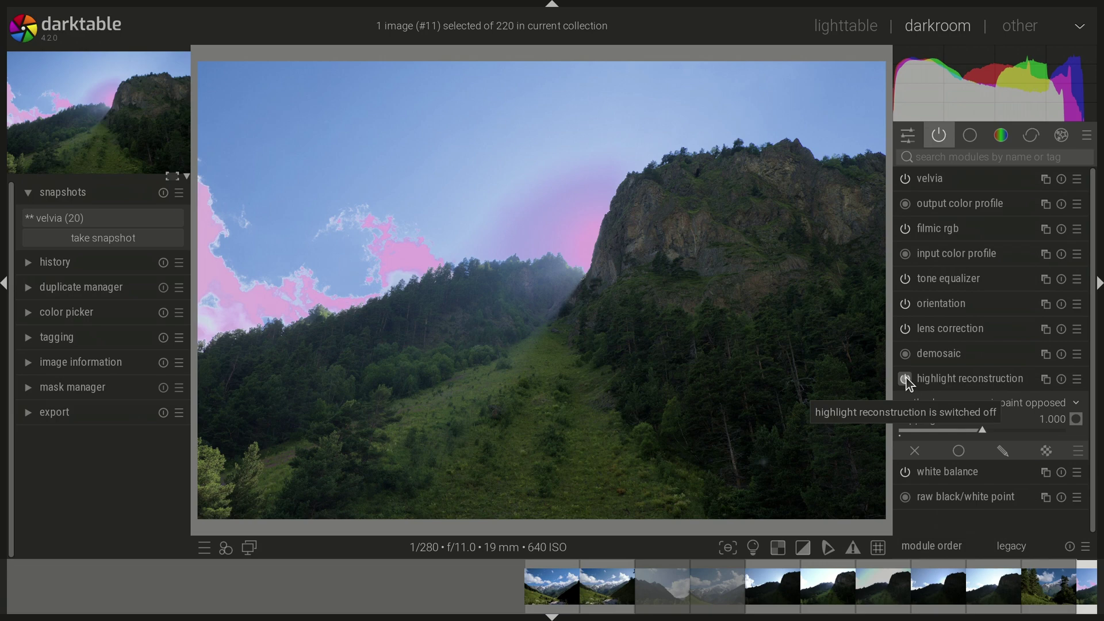
{"action": "left_click", "coordinate": [906, 378]}
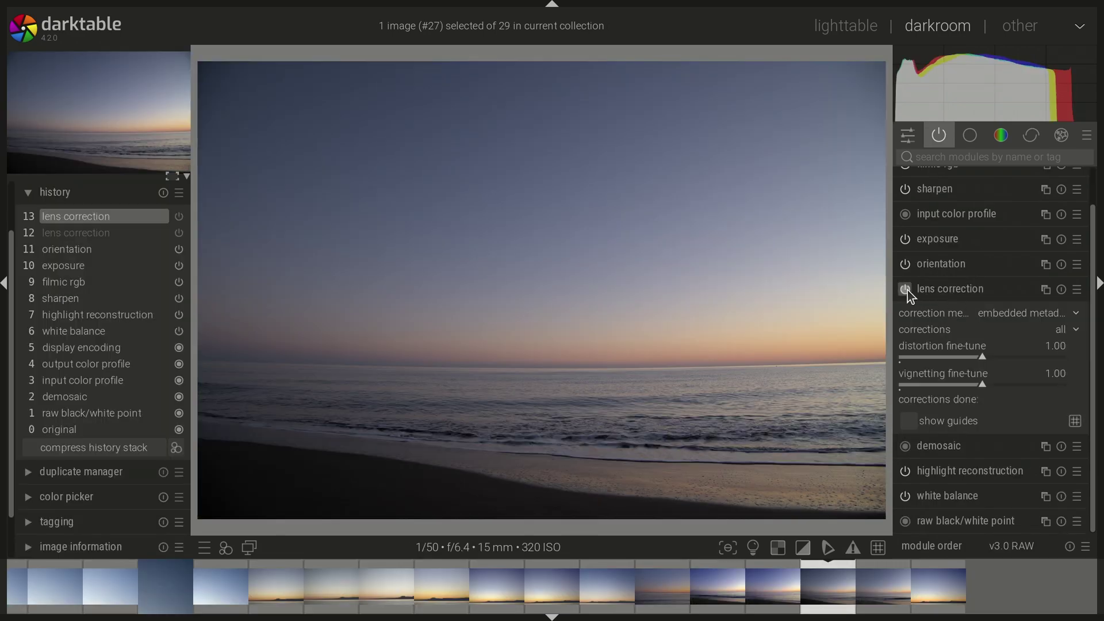
{"action": "left_click", "coordinate": [906, 289]}
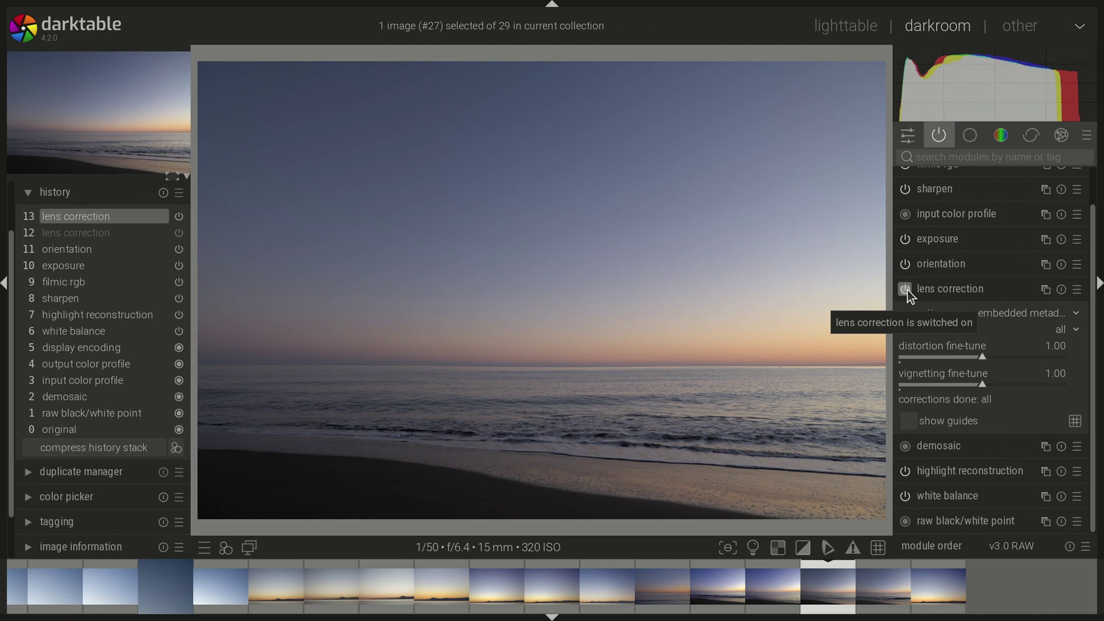
{"action": "left_click", "coordinate": [907, 290]}
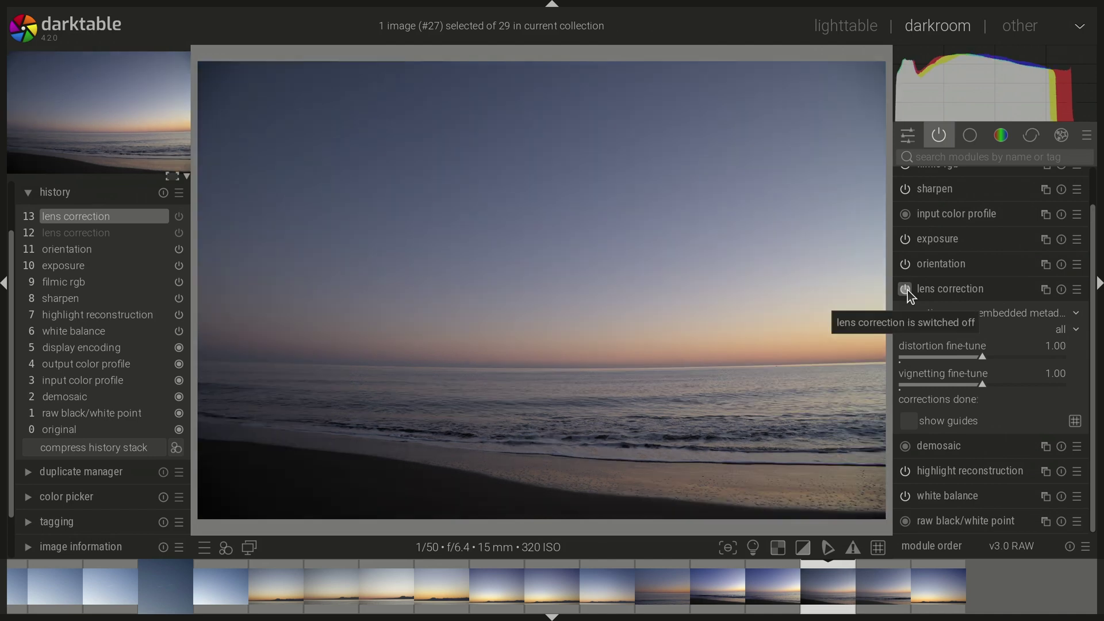
{"action": "left_click", "coordinate": [907, 290]}
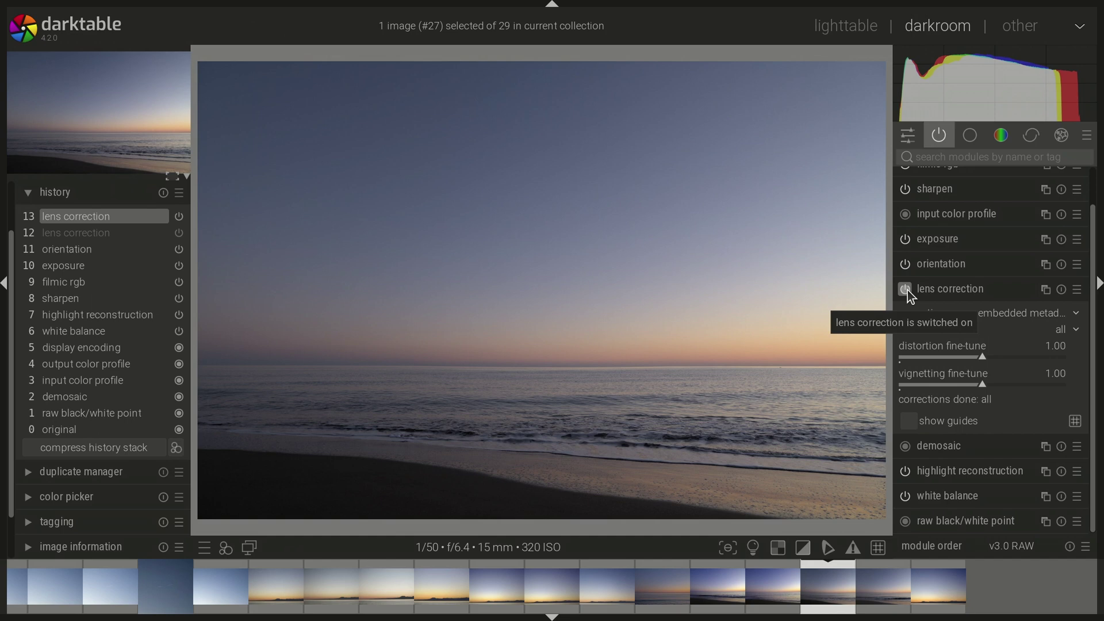
{"action": "left_click", "coordinate": [906, 288]}
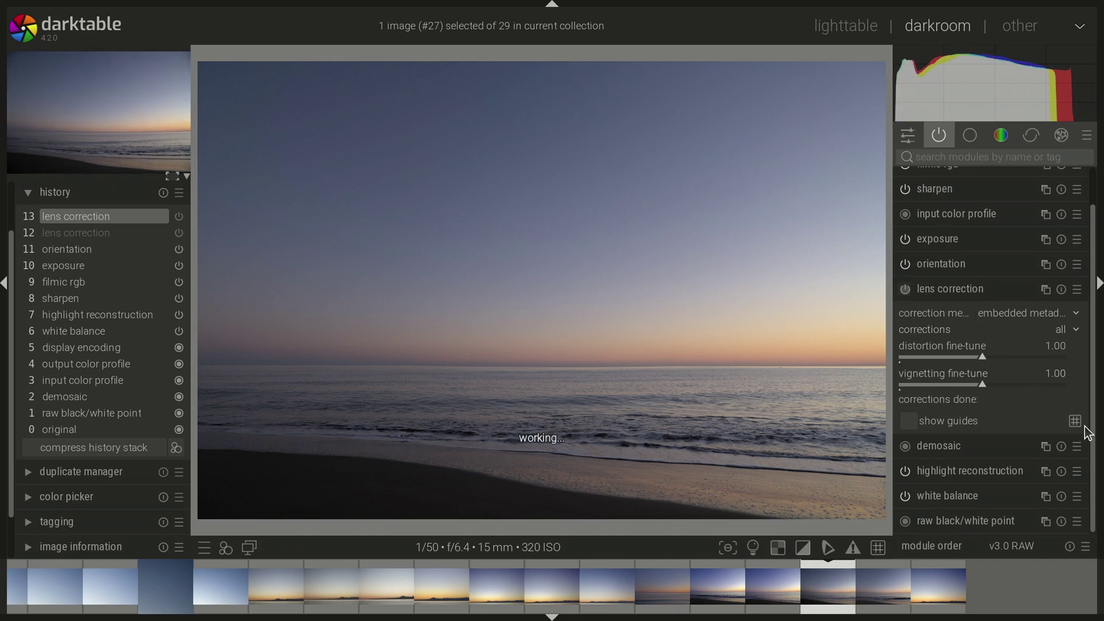
{"action": "left_click", "coordinate": [906, 288]}
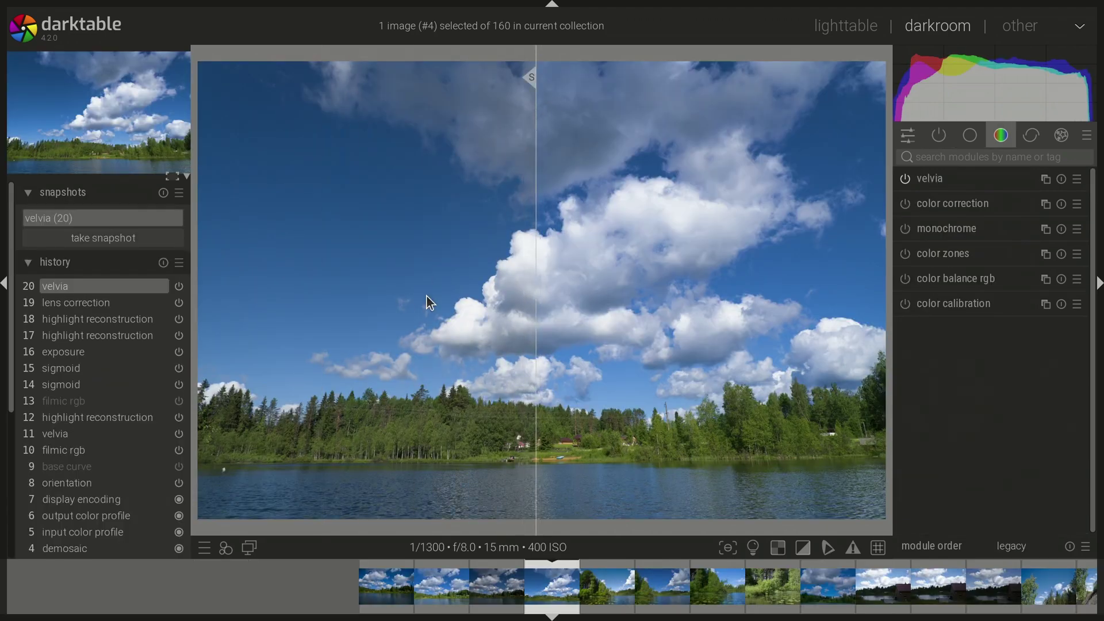
{"action": "scroll", "coordinate": [427, 295], "scroll_direction": "up", "scroll_amount": 2}
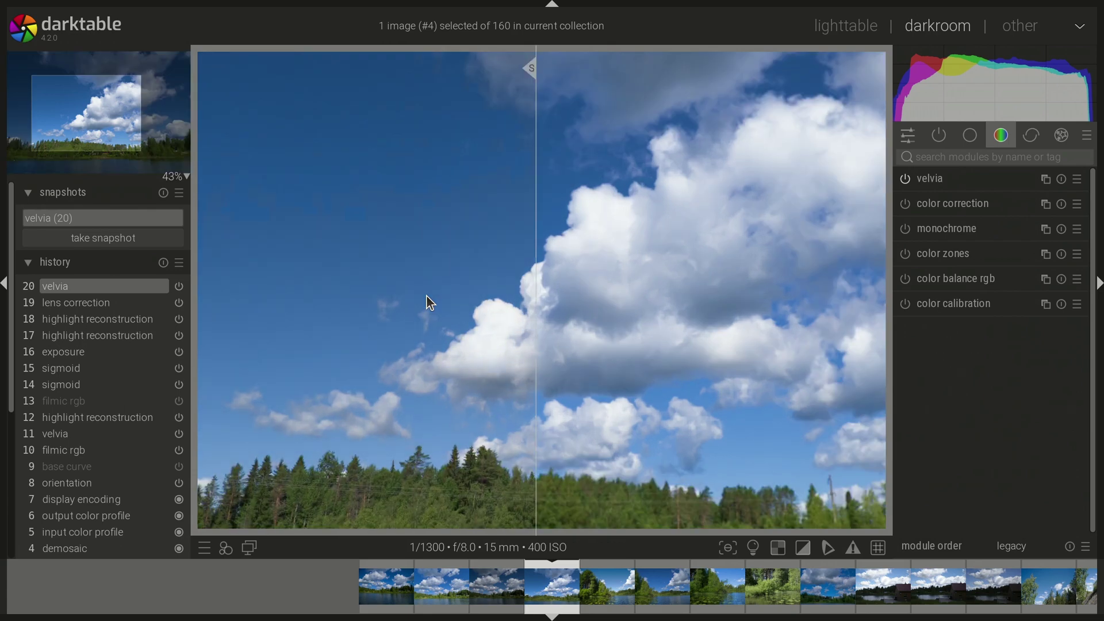
{"action": "scroll", "coordinate": [416, 304], "scroll_direction": "up", "scroll_amount": 2}
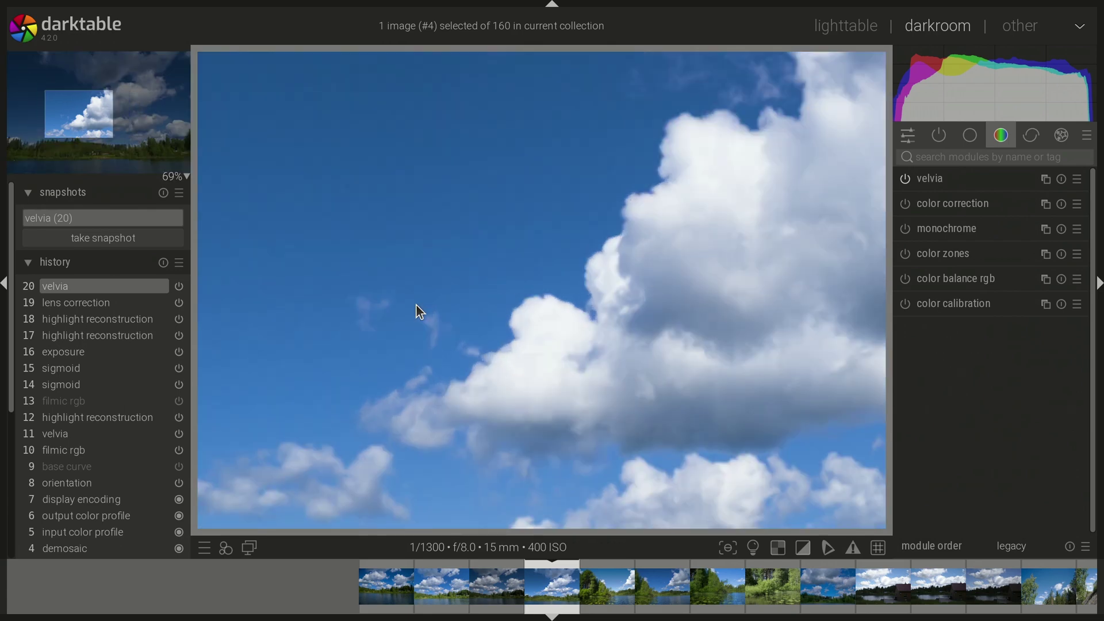
Move the snapshot split line across the sky to compare against the velvia snapshot.
{"action": "left_click_drag", "start_coordinate": [532, 67], "coordinate": [544, 114]}
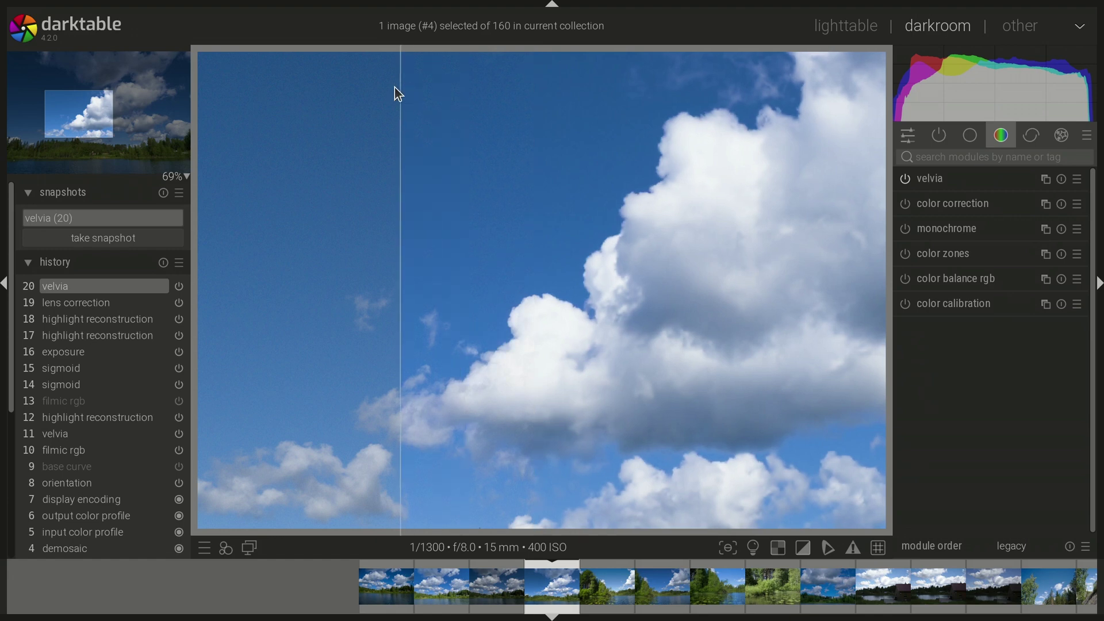